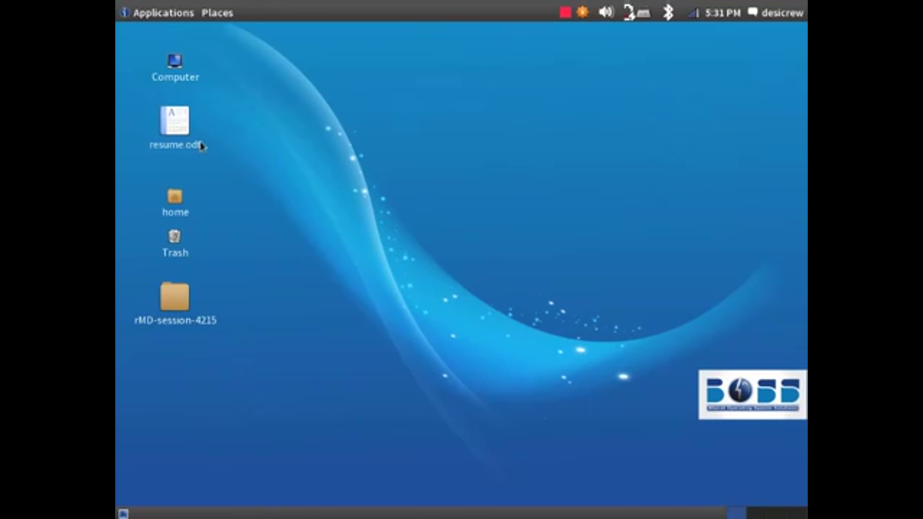
Step: Open resume.odt and select the RESUME heading
left_click(180, 126)
double_click(179, 126)
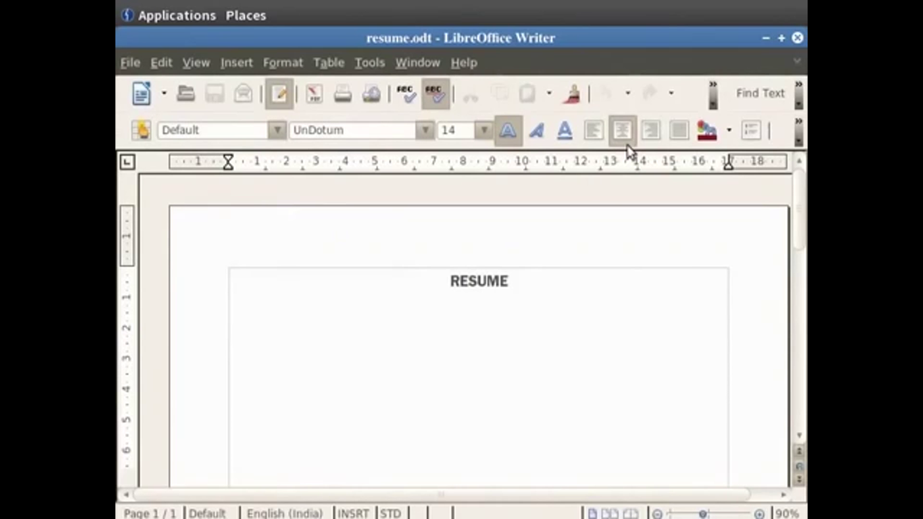
left_click_drag(450, 280, 516, 280)
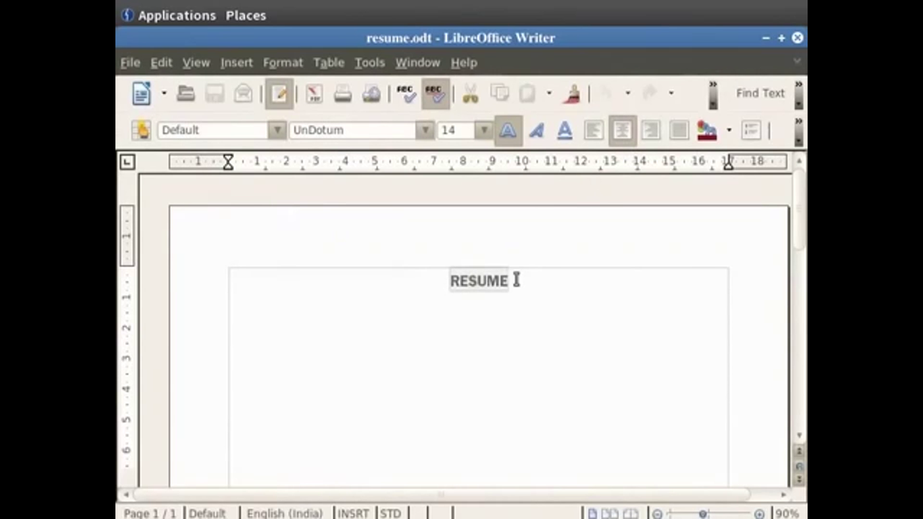
Step: Try left, right and justified alignment on RESUME, then undo back to centered
left_click(599, 139)
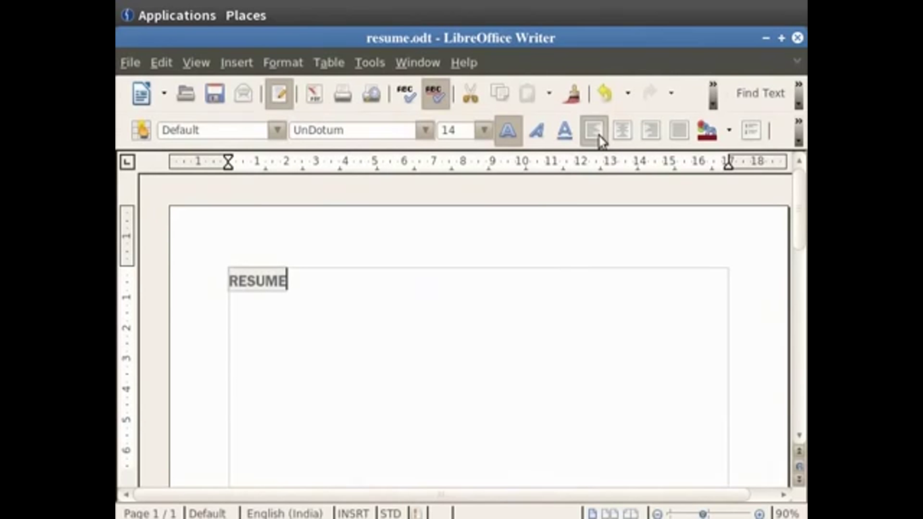
left_click(648, 136)
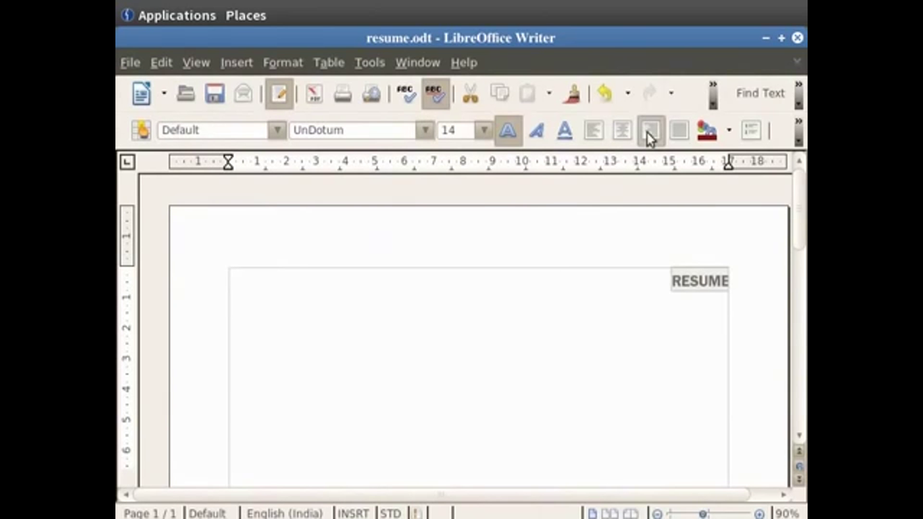
left_click(680, 132)
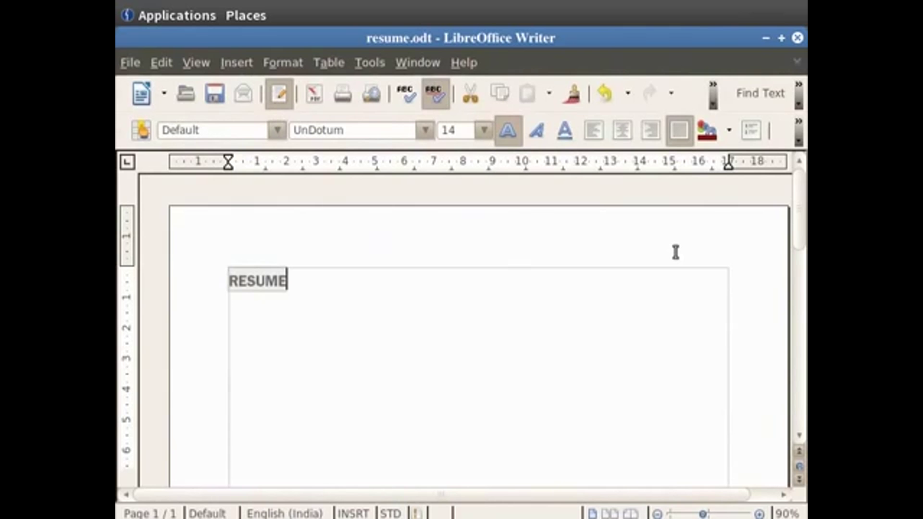
key("ctrl+r")
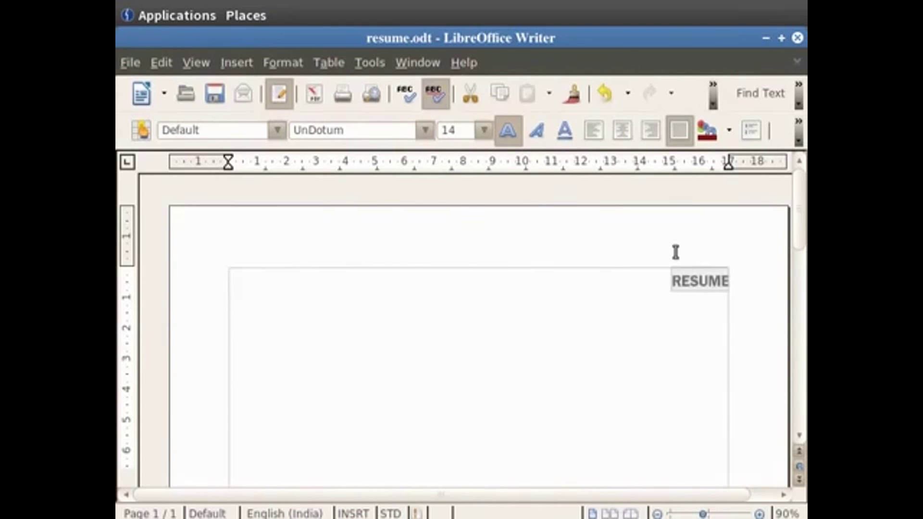
key("ctrl+z")
key("ctrl+z")
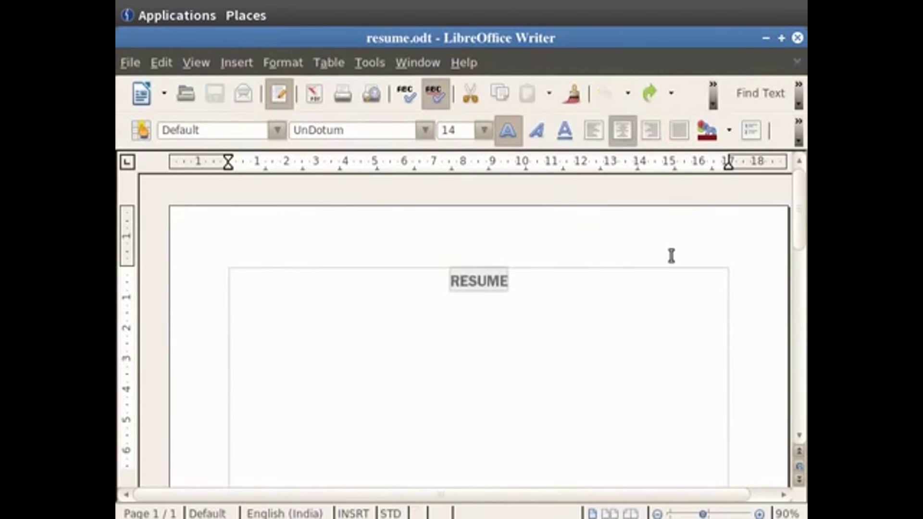
left_click(519, 317)
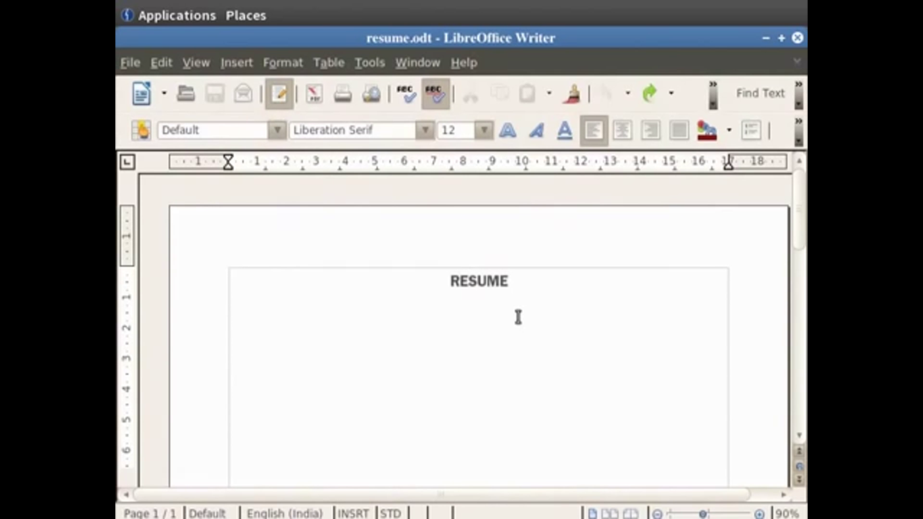
Step: Apply the '1. 2. 3.' numbering style from Bullets and Numbering to the line below RESUME
left_click(513, 313)
left_click(275, 63)
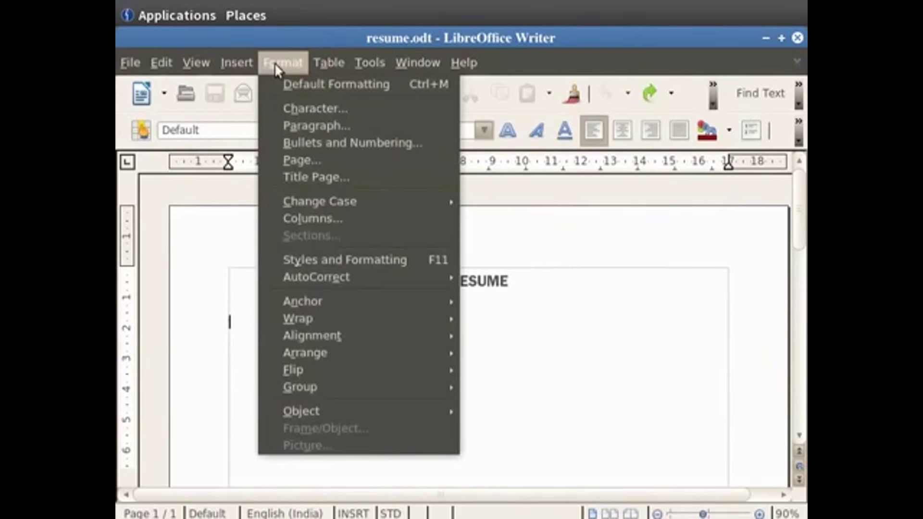
left_click(272, 142)
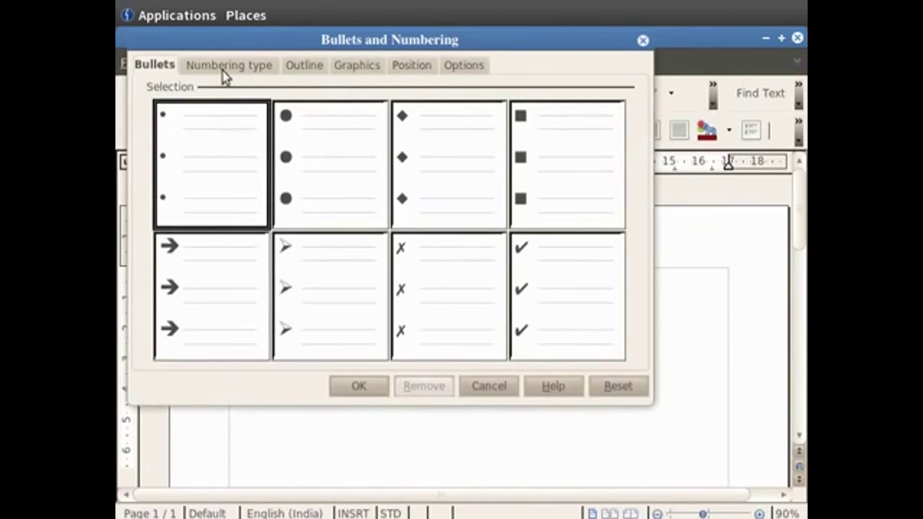
left_click(244, 73)
left_click(298, 72)
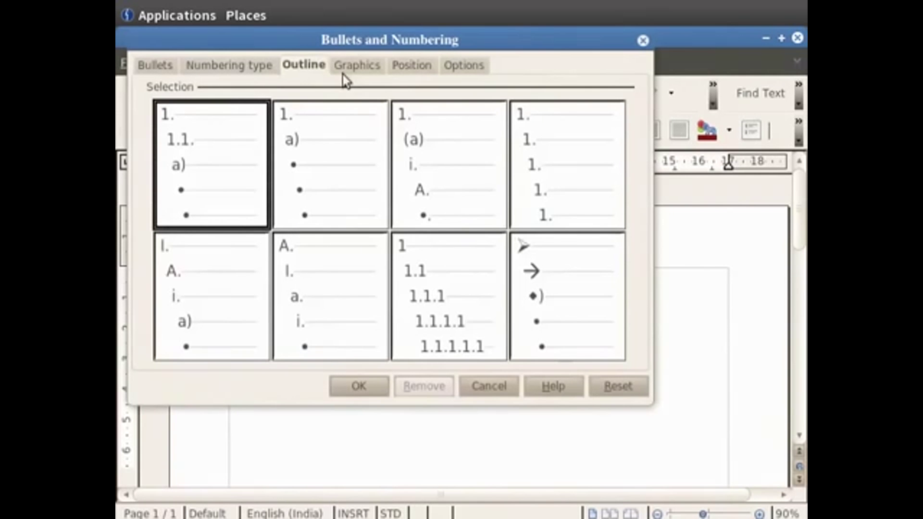
left_click(357, 67)
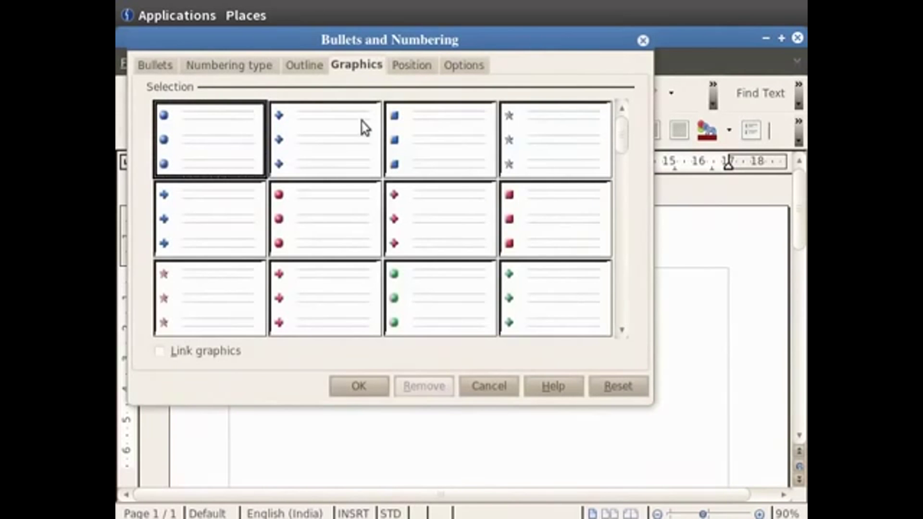
left_click(247, 70)
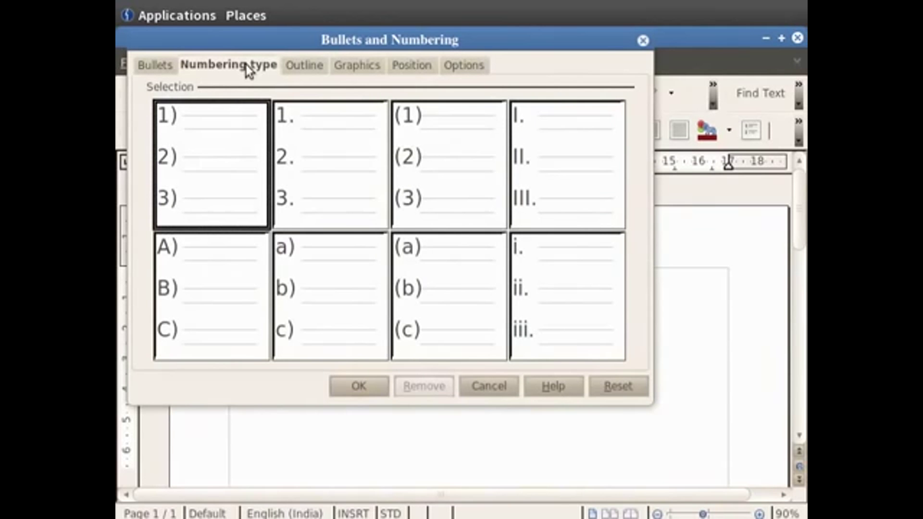
left_click(317, 175)
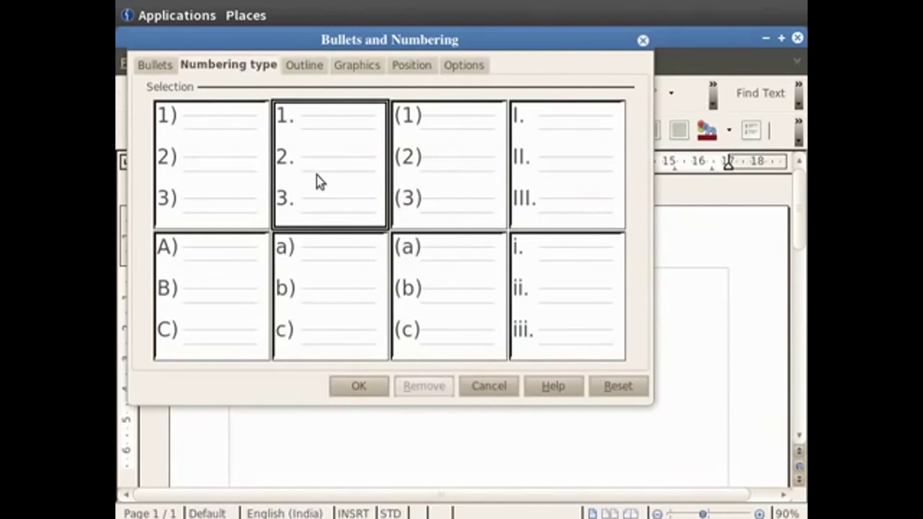
left_click(342, 385)
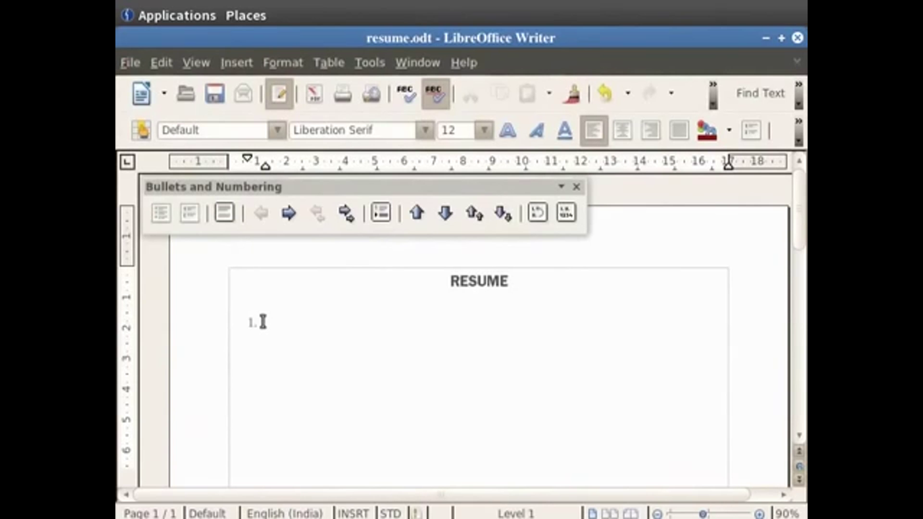
Step: Enter five items: the name, father's and mother's names, GOVERNMENT SERVANT and HOUSEWIFE occupations
type("NAME: RAME")
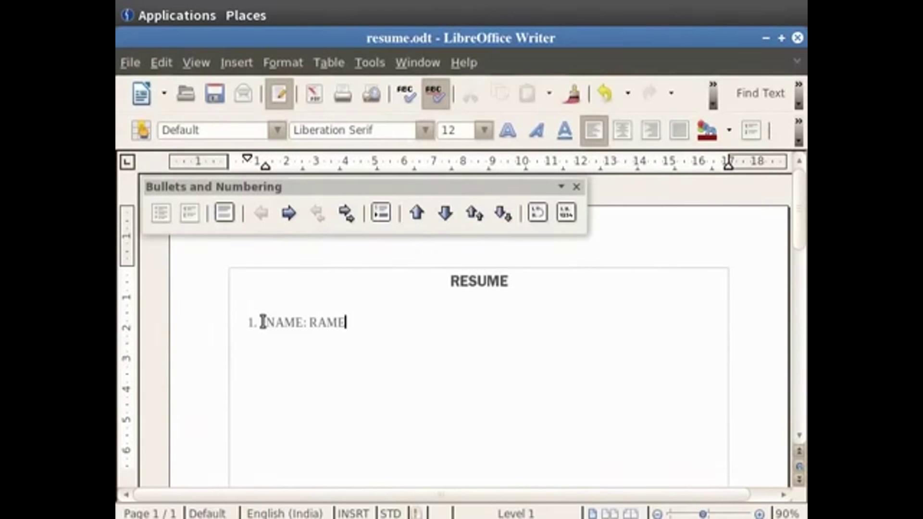
type("SH")
key("Return")
type("FATHER'S NAME: MAH")
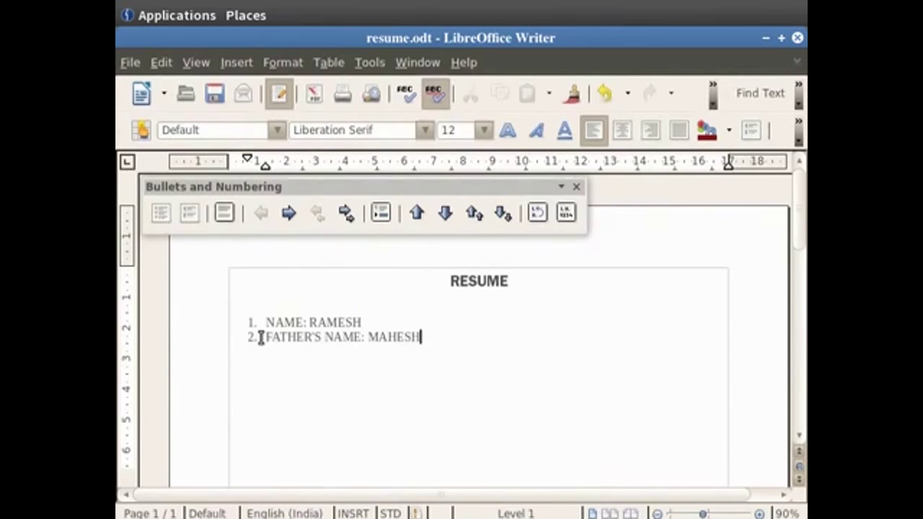
key("Return")
type("MOTHER'S NAME: SH")
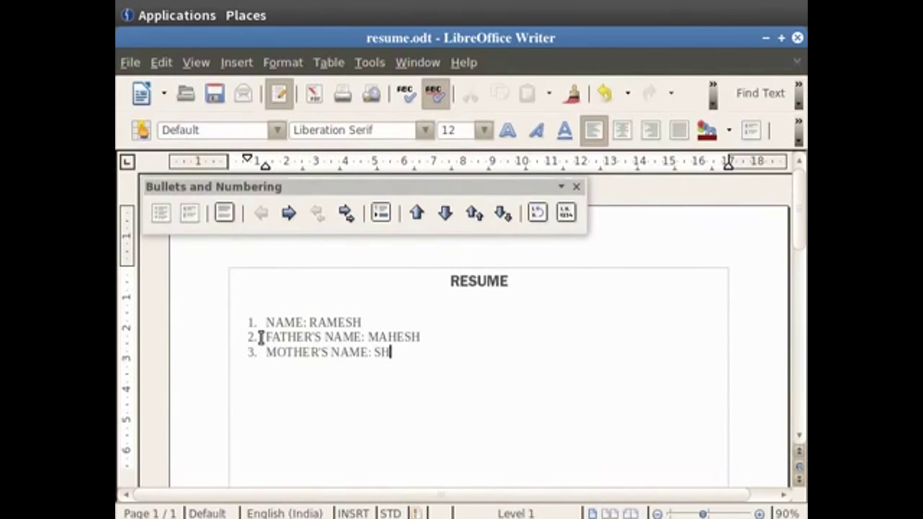
type("WETA")
key("Return")
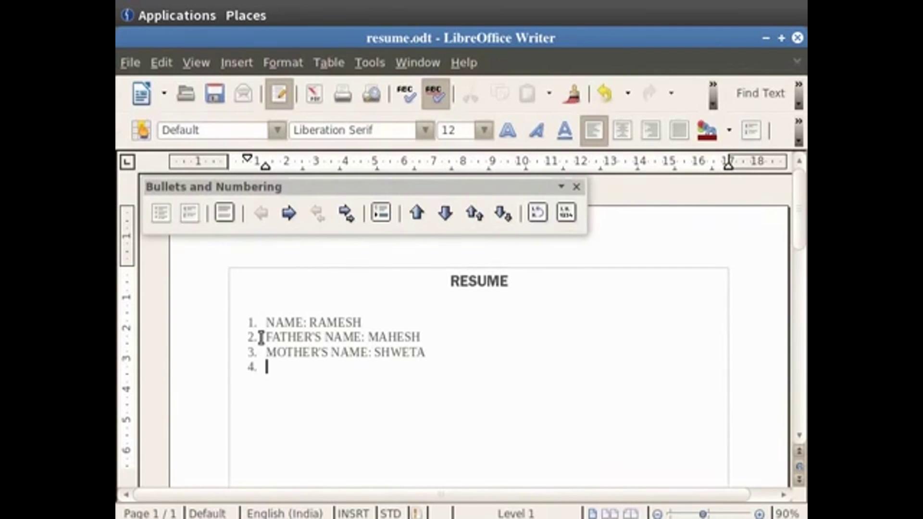
type("FATHER'S OCCUPATION: GOVERNMENT SERVANT")
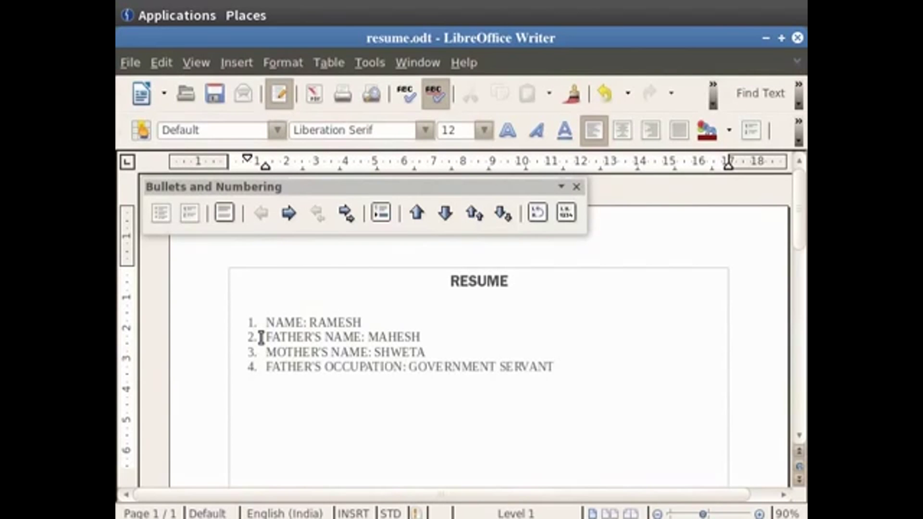
key("Return")
type("MOTHER'S OCCUPA")
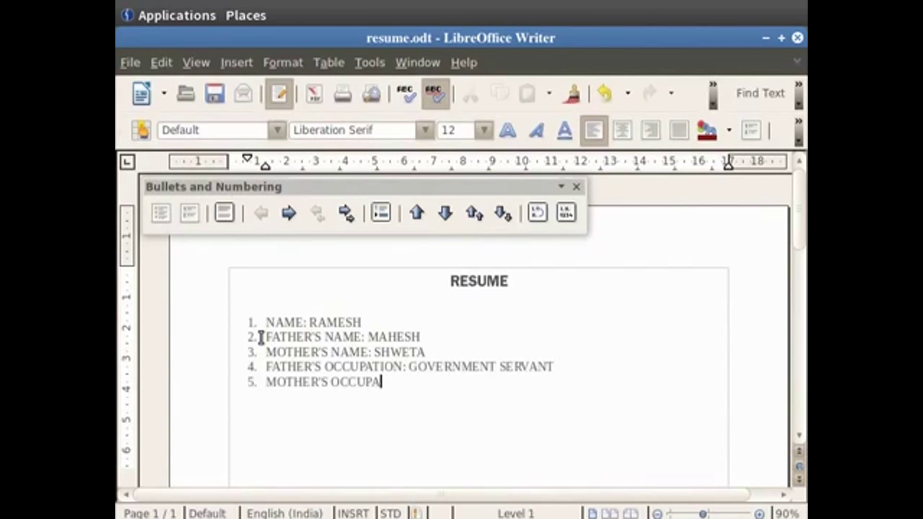
type("TION: HOUSEWIFE")
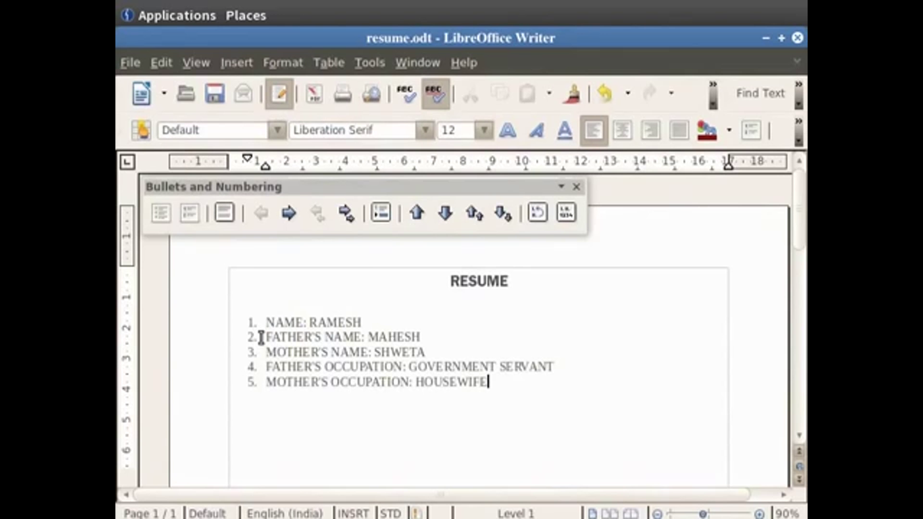
Step: Demote item 2 to a sub-item, then promote it back to the top list level
left_click(261, 338)
key("Tab")
key("shift+Tab")
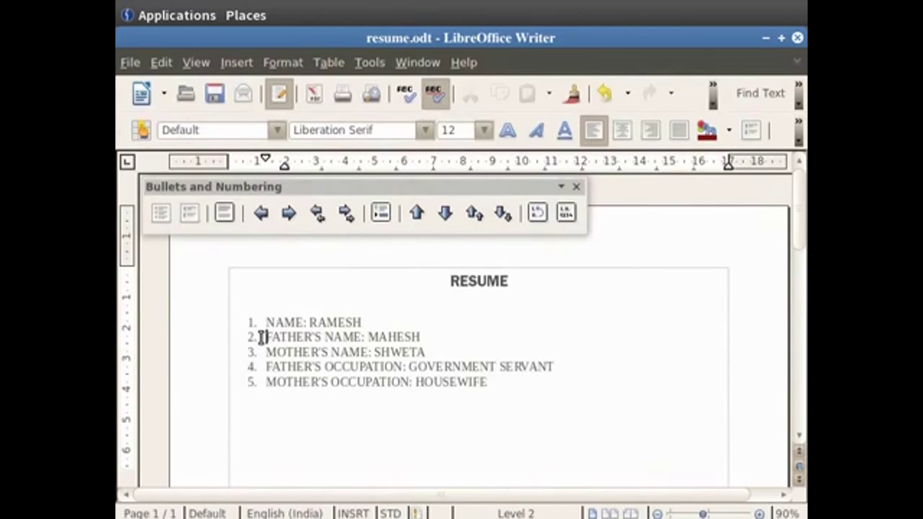
key("shift+Tab")
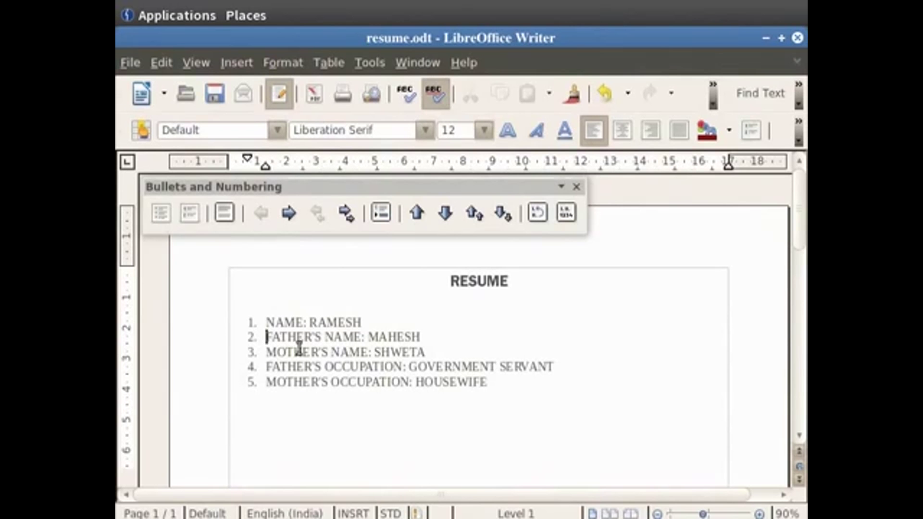
Step: Add an empty line after HOUSEWIFE and remove its numbering with No List
left_click(498, 384)
key("Return")
left_click(222, 215)
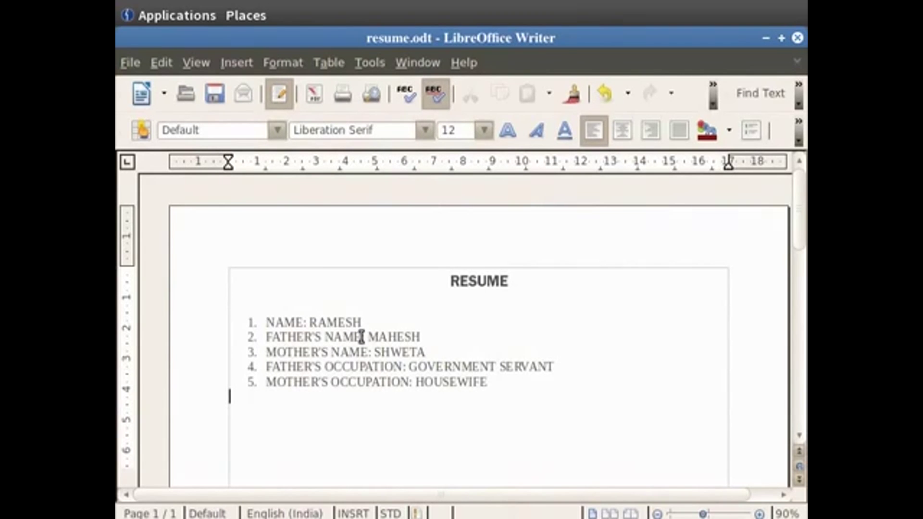
Step: Add a colon after FATHER'S NAME and delete text after NAME in item 3
left_click(362, 337)
type(":")
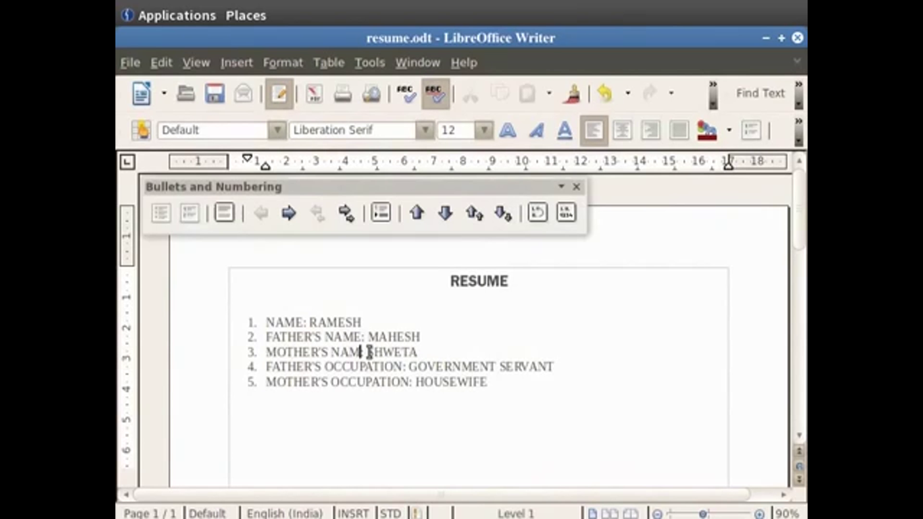
left_click(370, 352)
key("BackSpace")
key("BackSpace")
key("BackSpace")
key("BackSpace")
key("BackSpace")
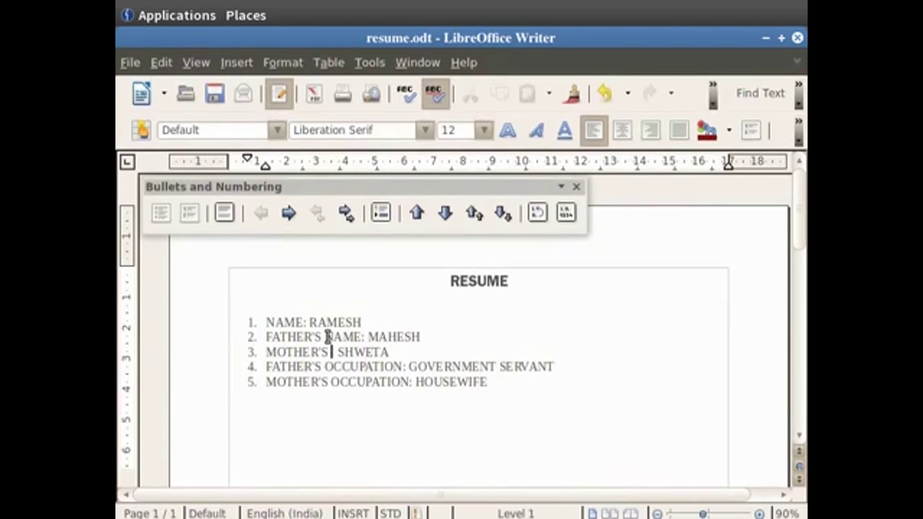
Step: Copy NAME from item 2 and paste it after MOTHER'S in item 3
left_click_drag(327, 337, 359, 336)
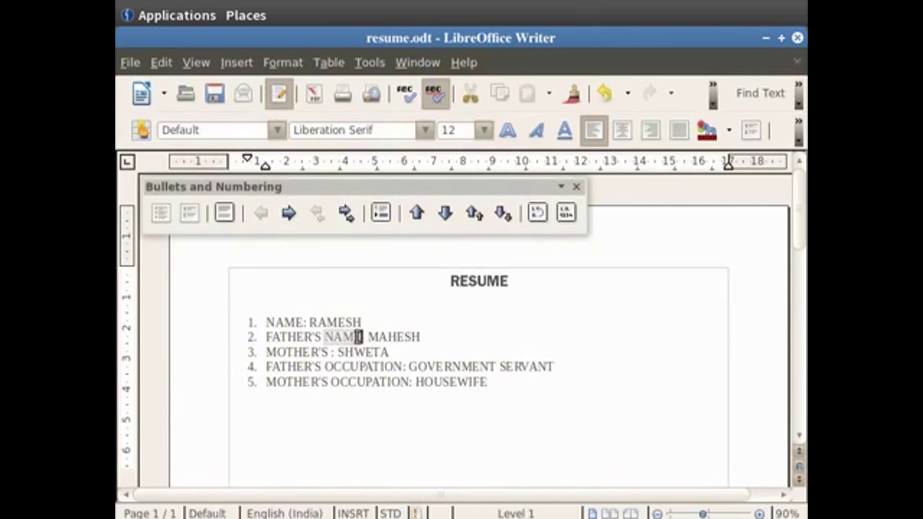
right_click(358, 336)
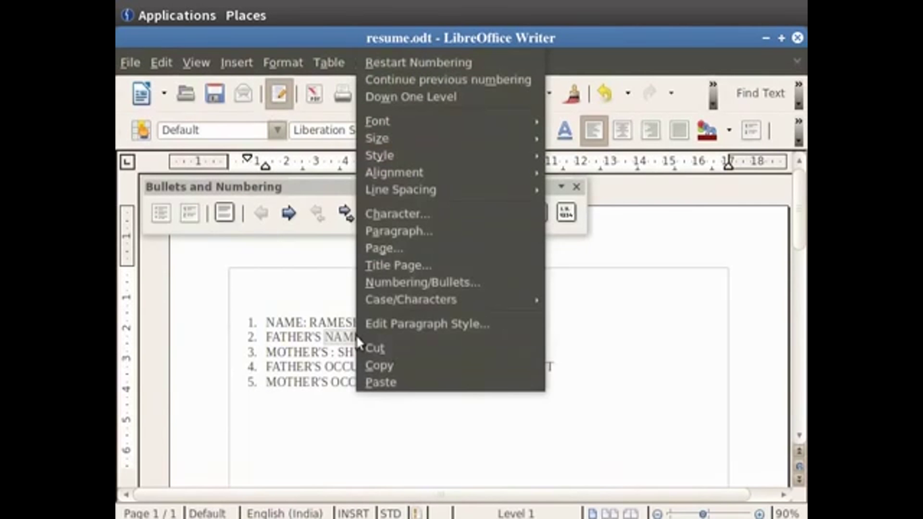
left_click(369, 366)
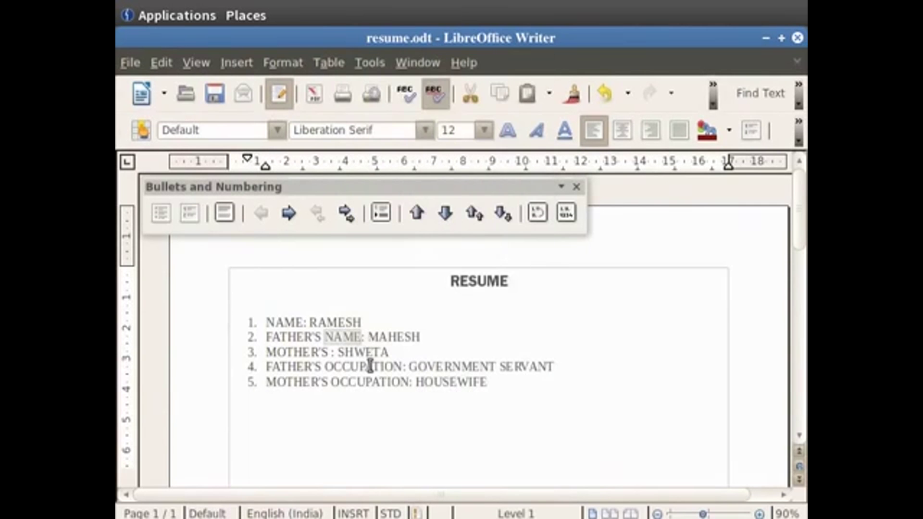
left_click(331, 352)
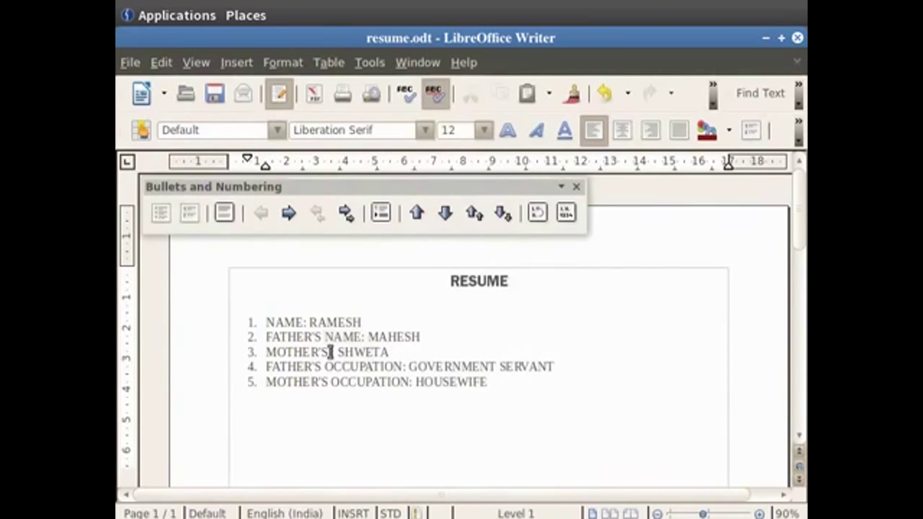
right_click(331, 352)
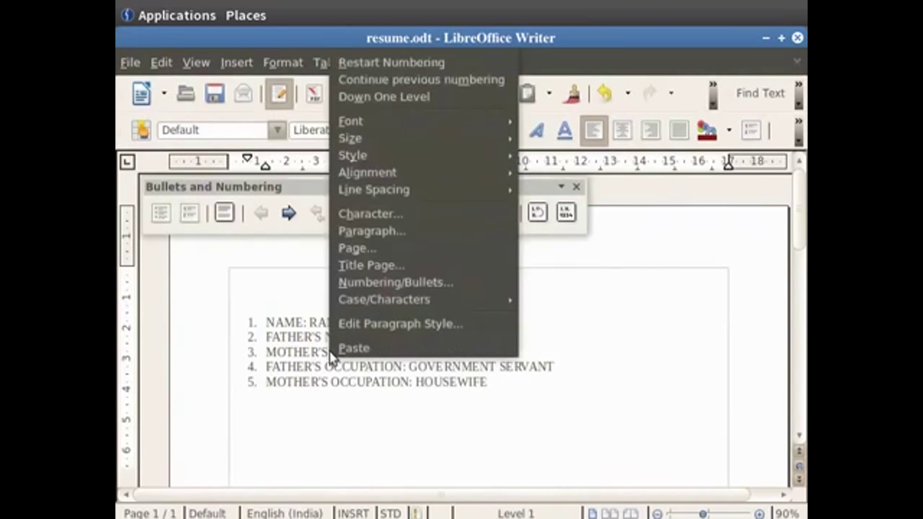
left_click(344, 348)
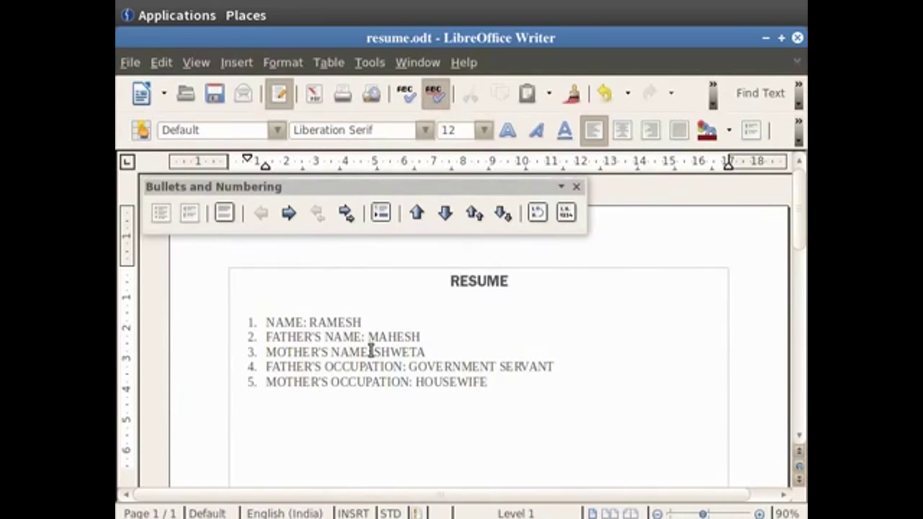
Step: Cut NAME from item 2, leaving FATHER'S:, and paste it into item 3 after MOTHER'S
key("BackSpace")
key("BackSpace")
key("BackSpace")
key("BackSpace")
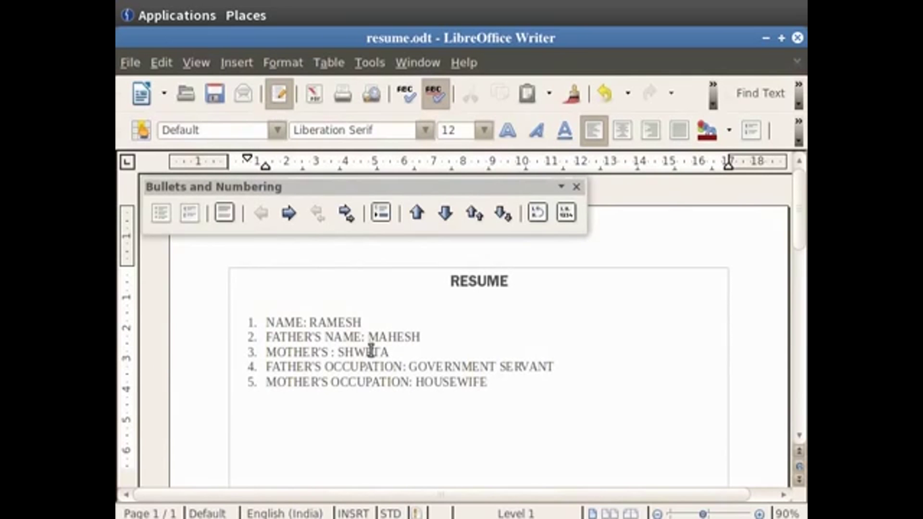
double_click(325, 338)
right_click(356, 338)
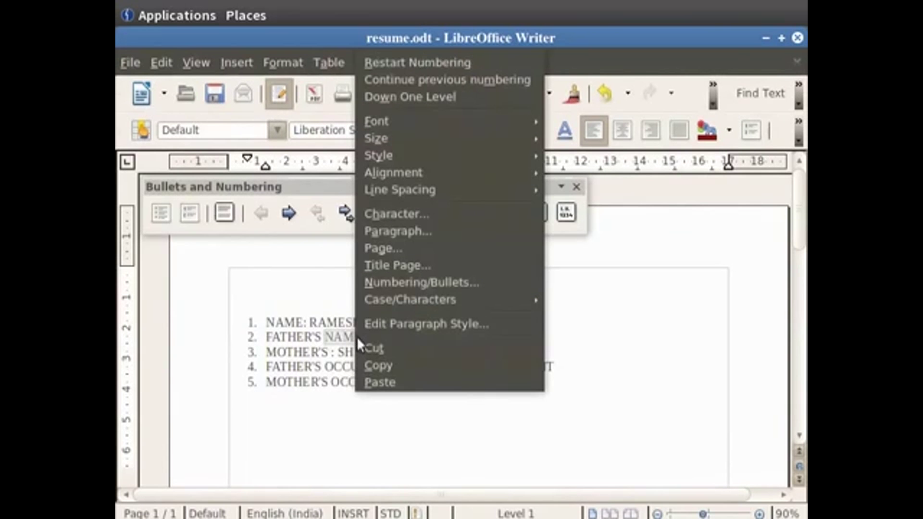
left_click(371, 348)
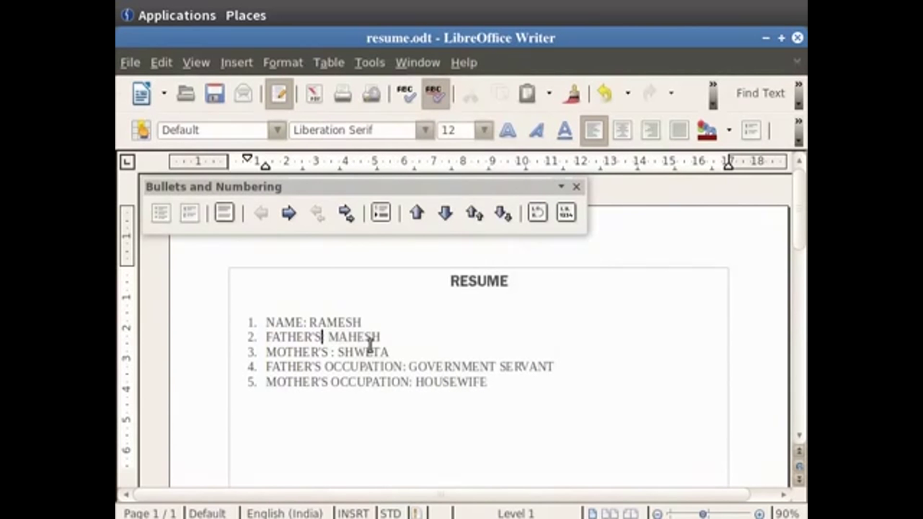
type(":")
right_click(332, 353)
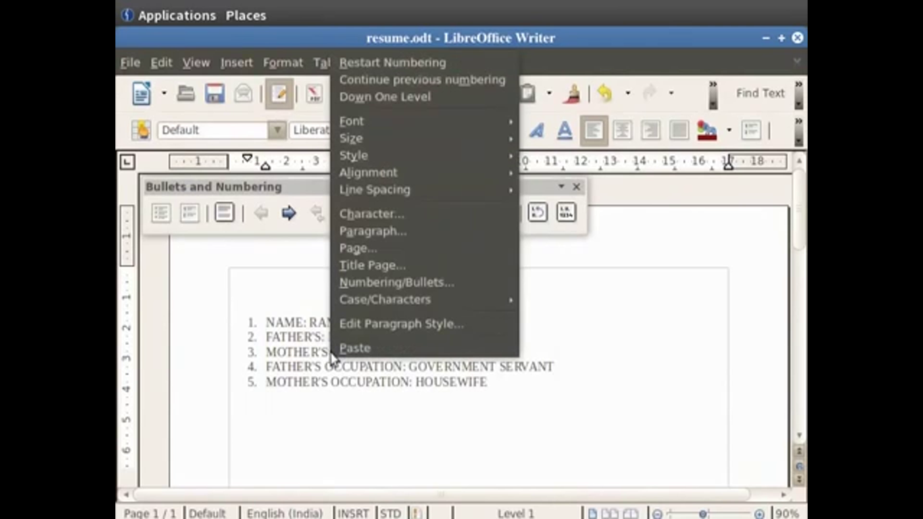
left_click(351, 350)
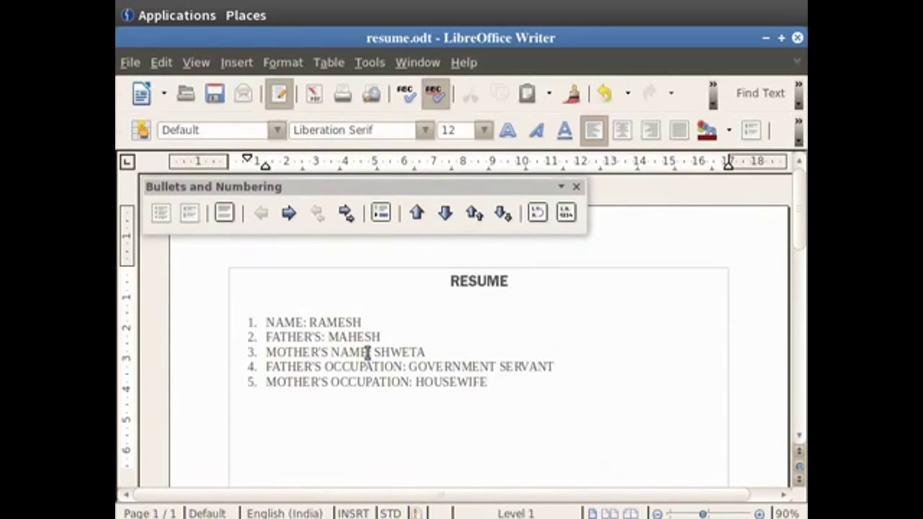
Step: Paste NAME back into item 2 and type EDUCATION DETAILS on the empty line below
right_click(324, 335)
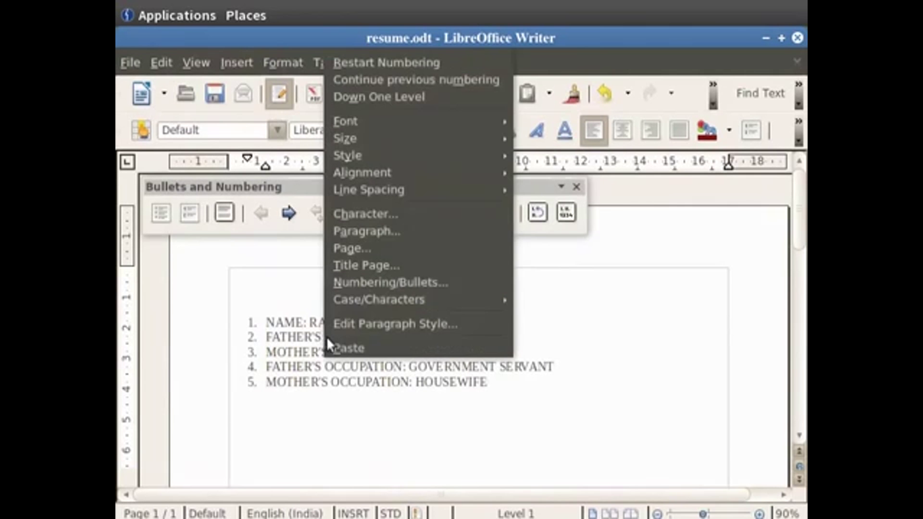
left_click(335, 348)
left_click(323, 430)
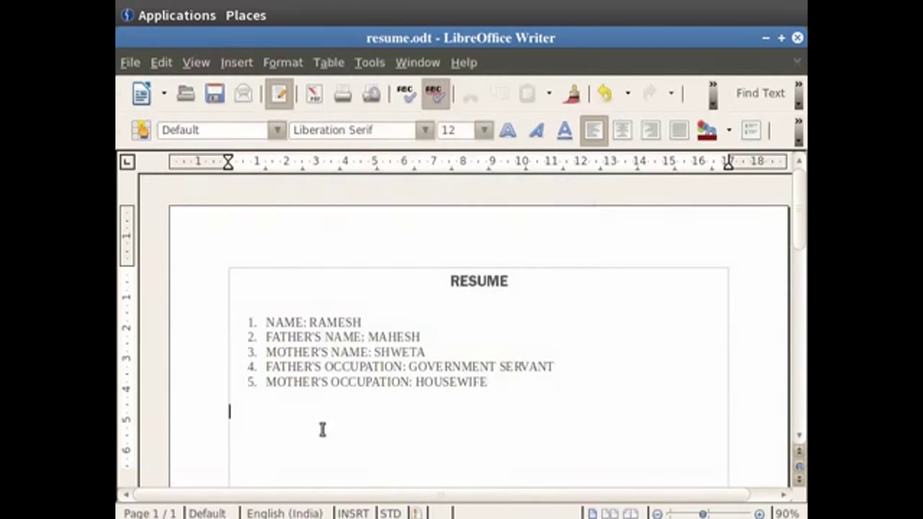
type("EDUCAT")
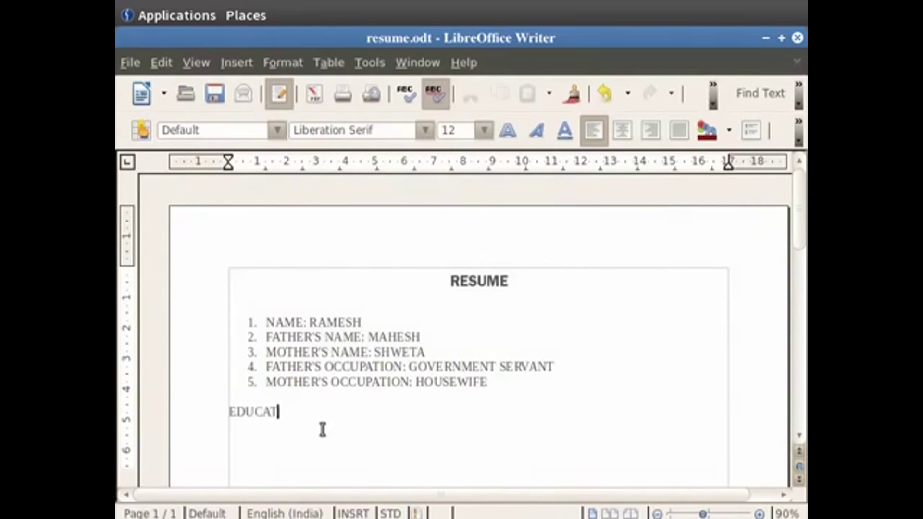
type("ION DETAILS")
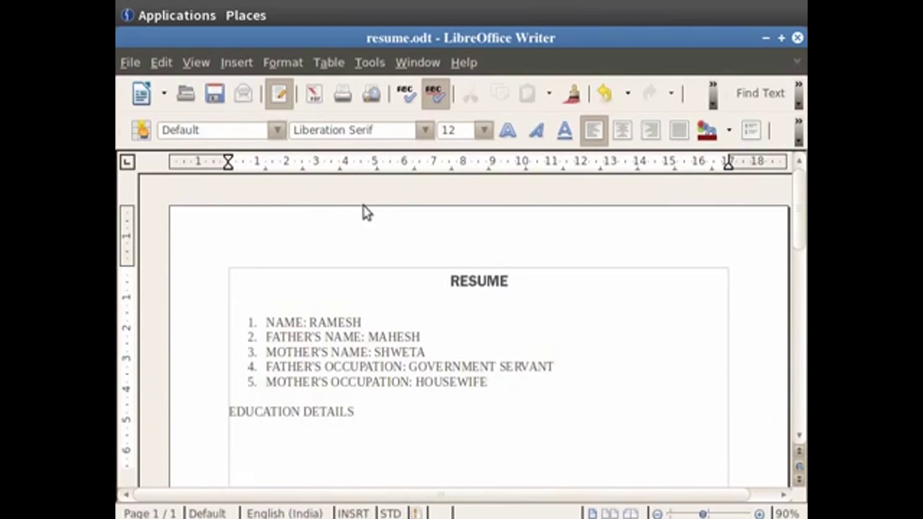
Step: Change the EDUCATION DETAILS text to the Liberation Sans font
left_click_drag(229, 399, 366, 412)
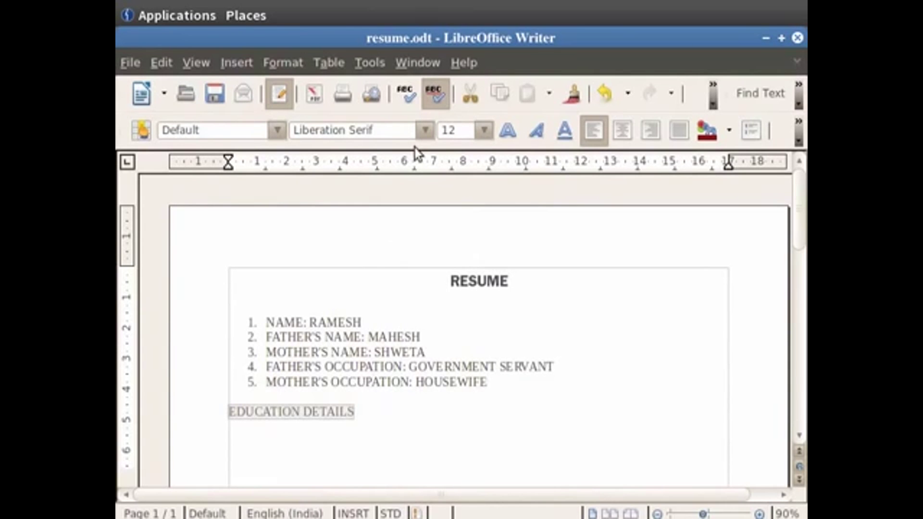
left_click(425, 129)
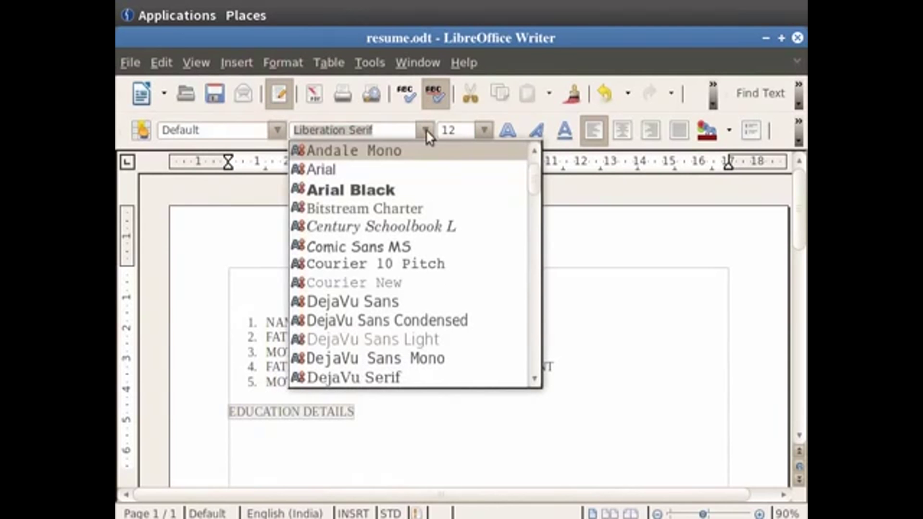
mouse_move(529, 181)
left_mouse_down()
mouse_move(534, 240)
mouse_move(532, 182)
left_mouse_up()
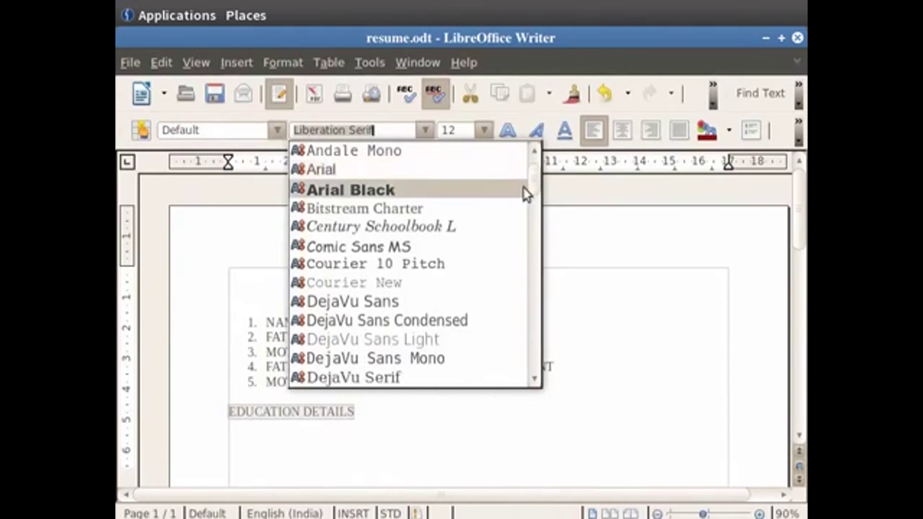
scroll(462, 225, "down", 1)
scroll(463, 225, "down", 3)
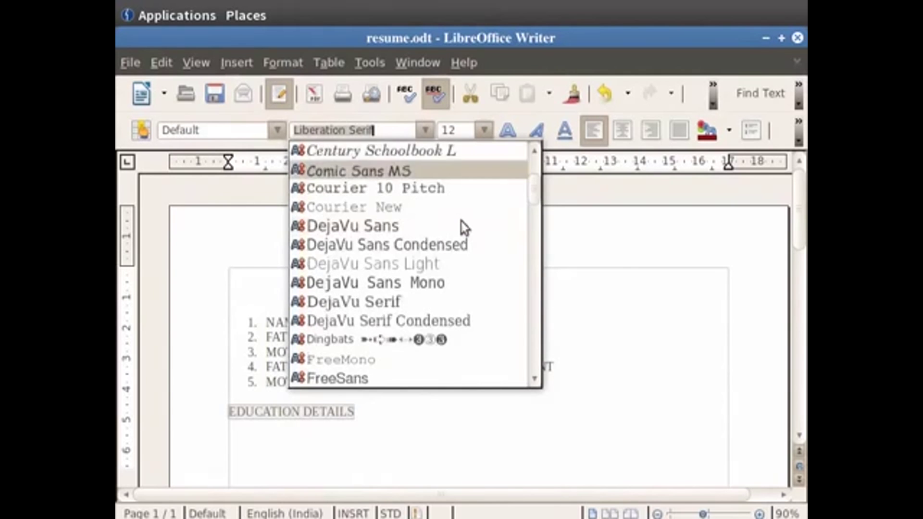
scroll(464, 222, "up", 6)
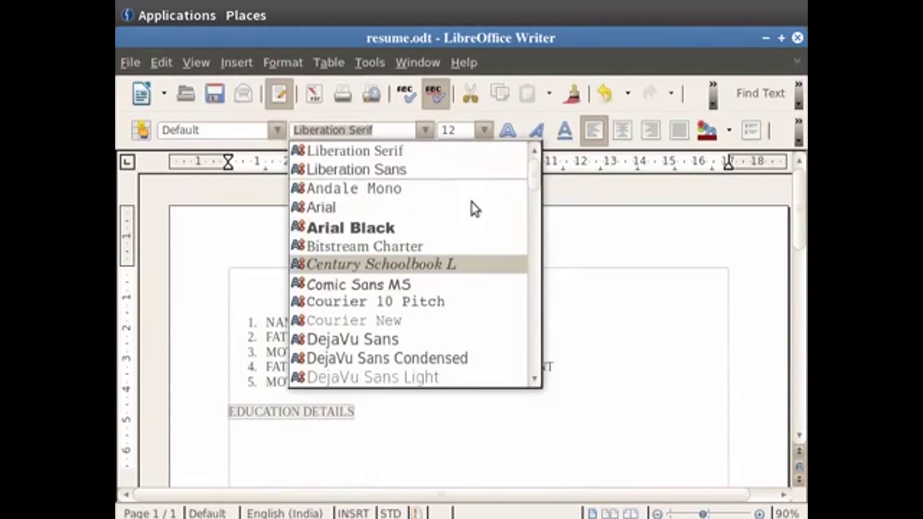
left_click(392, 176)
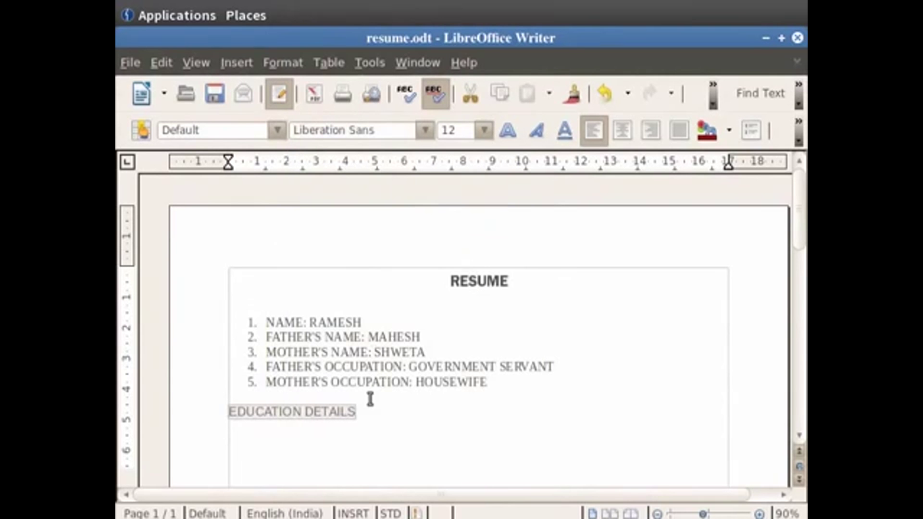
left_click(364, 411)
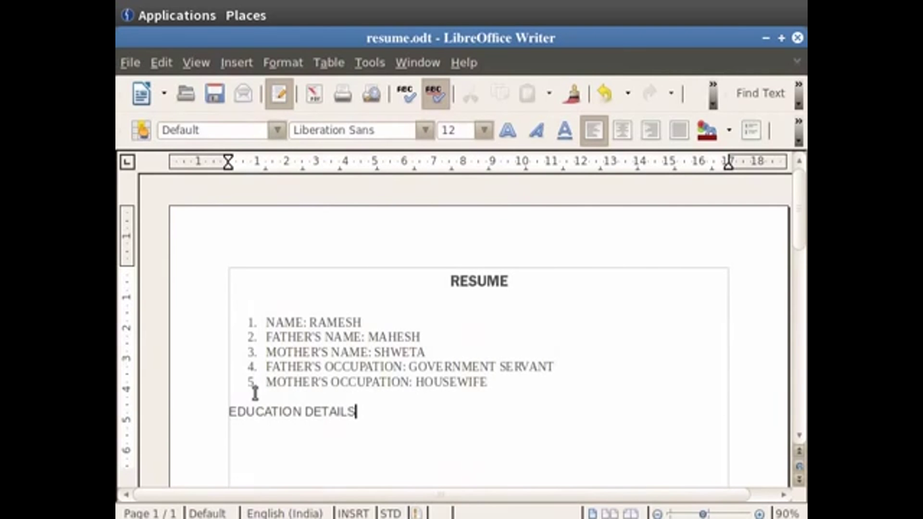
Step: Set the EDUCATION DETAILS text to font size 11
left_click_drag(227, 414, 356, 413)
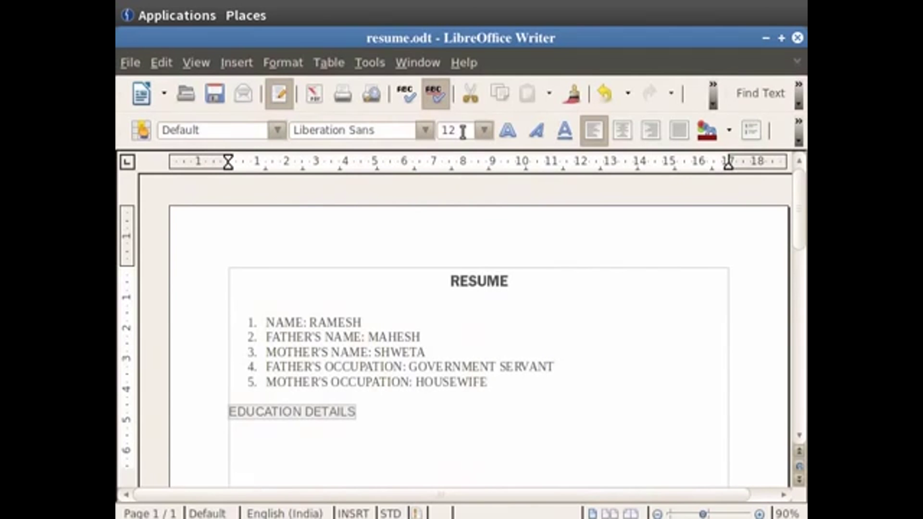
left_click(483, 132)
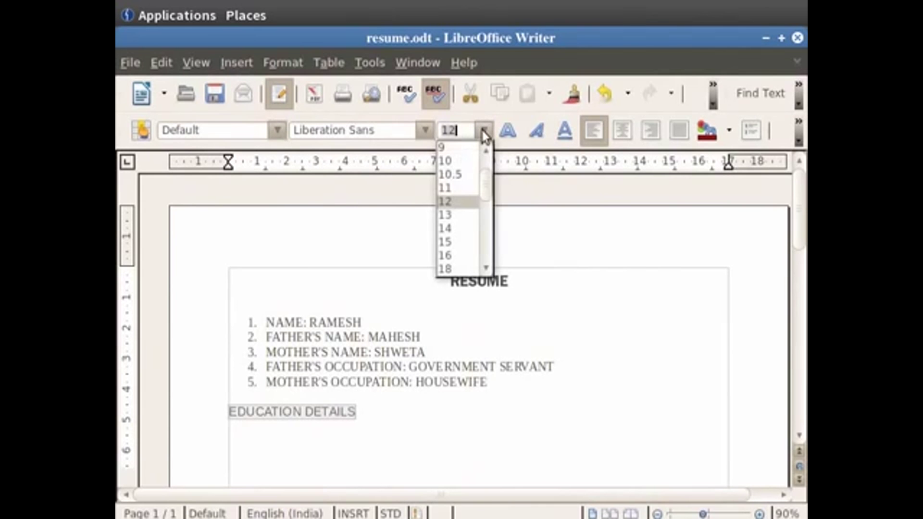
left_click(457, 187)
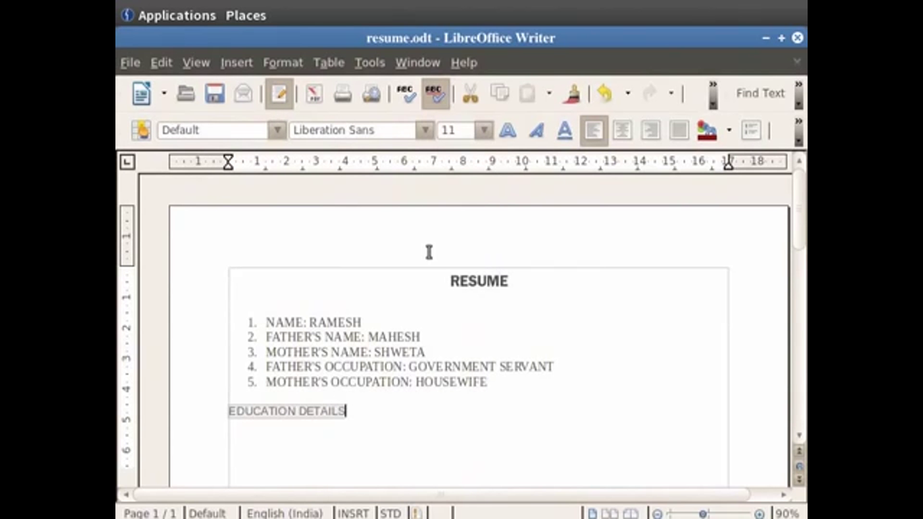
left_click(351, 410)
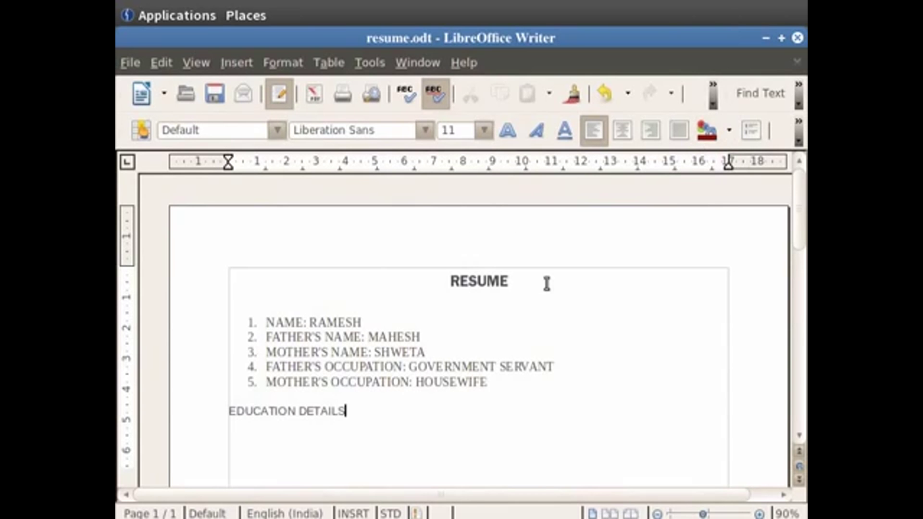
Step: Color the EDUCATION DETAILS text light green from the Font Color palette
left_click_drag(231, 412, 381, 403)
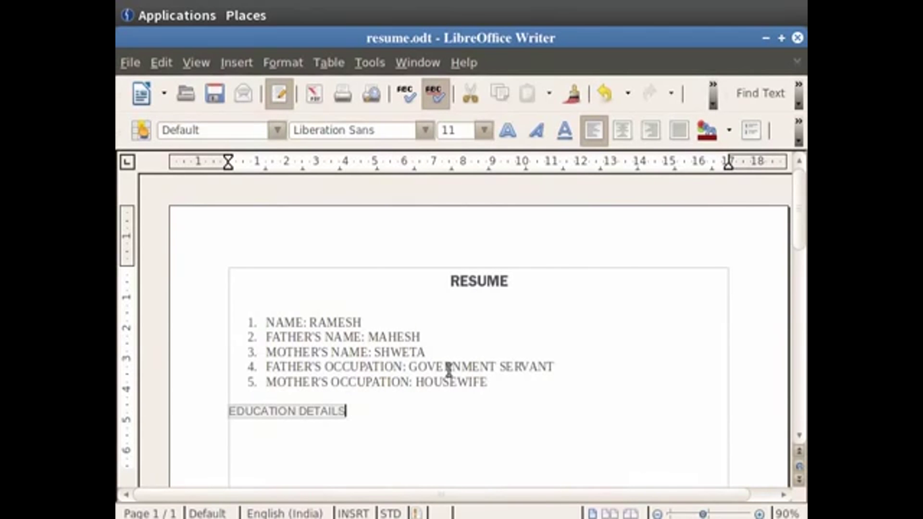
left_click(729, 130)
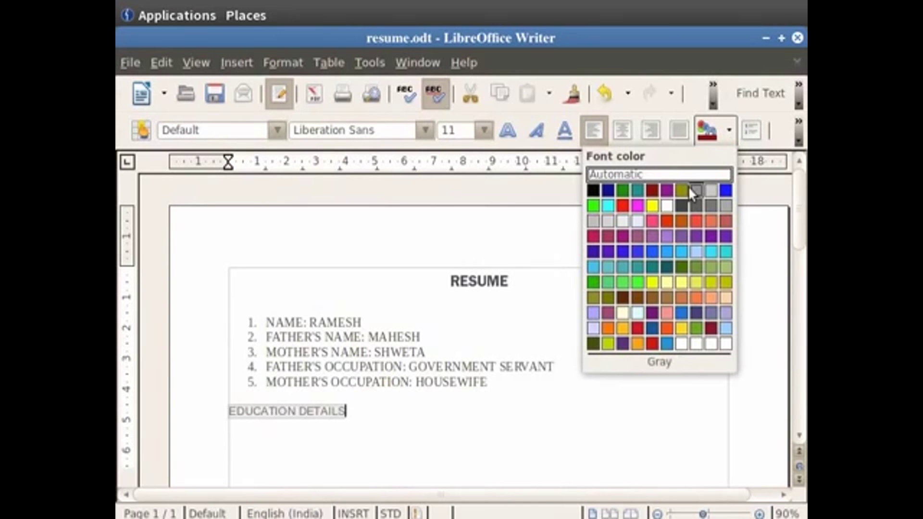
left_click(594, 206)
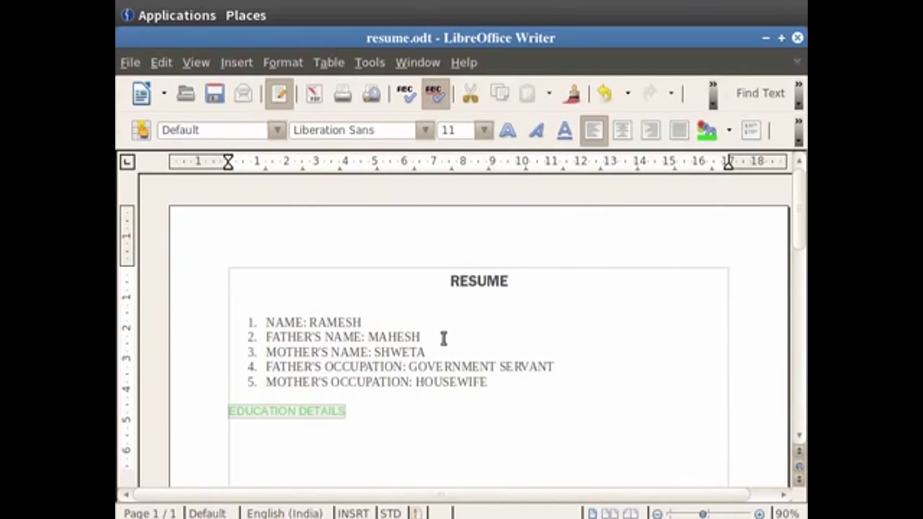
left_click(353, 413)
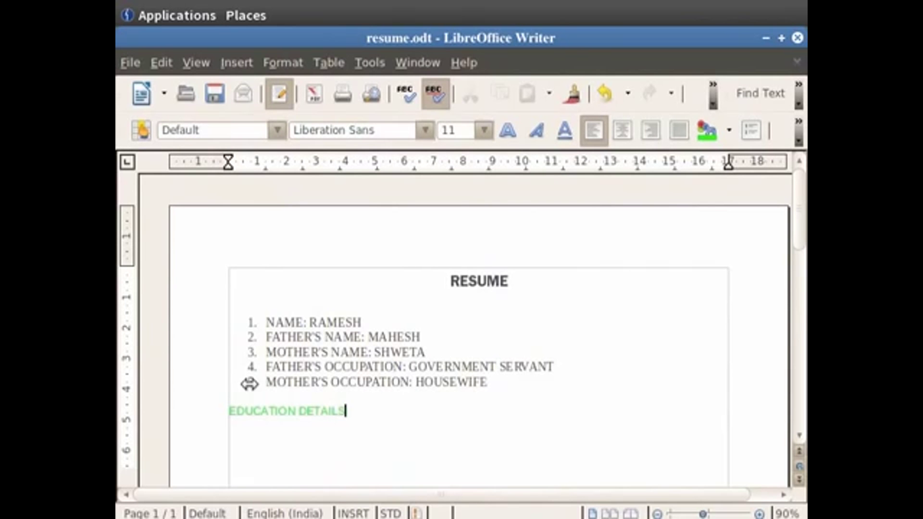
Step: Select the EDUCATION DETAILS heading and apply bold and underline, with no italic styling
left_click_drag(229, 411, 354, 411)
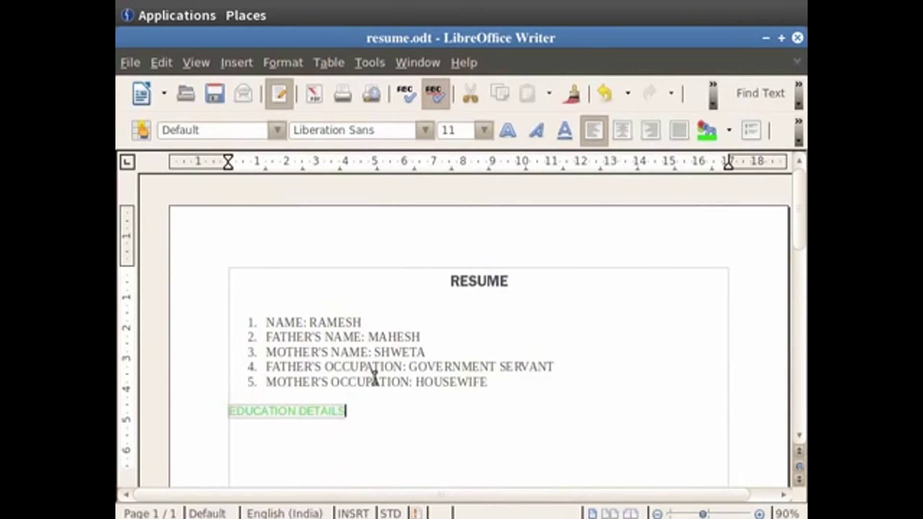
left_click(507, 137)
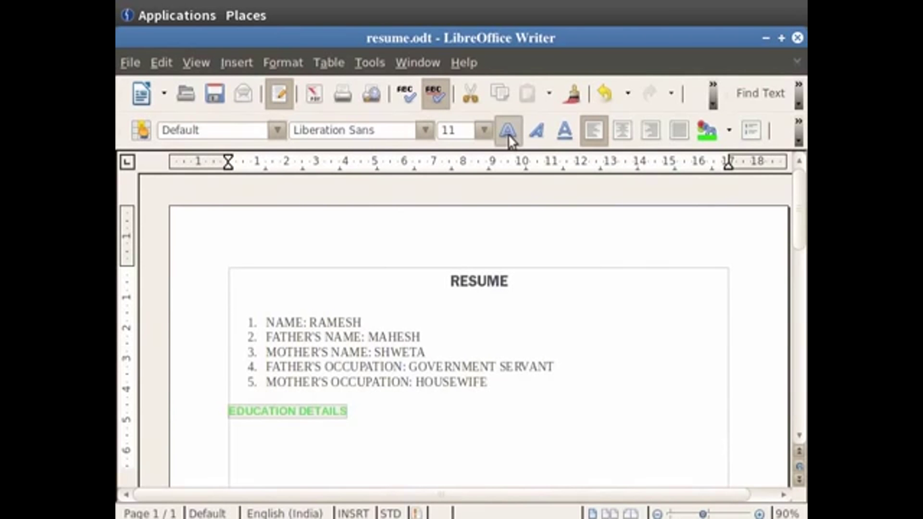
left_click(535, 132)
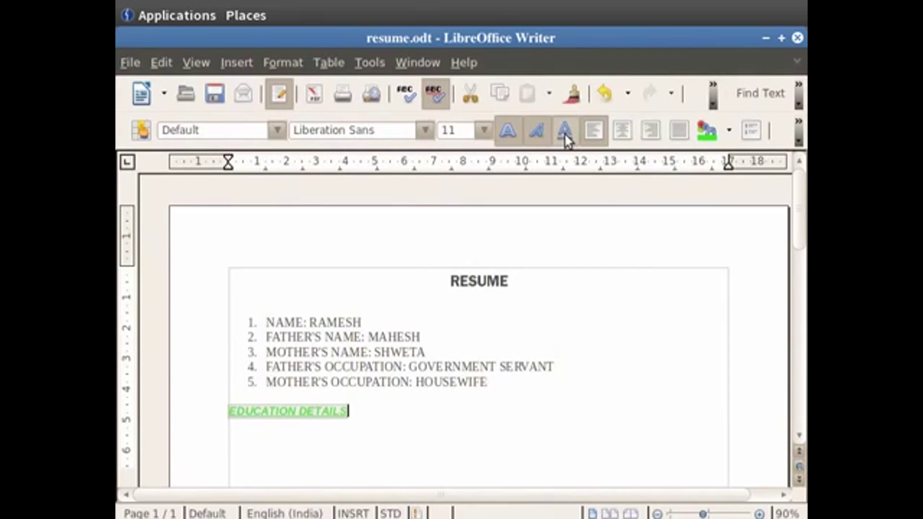
left_click(564, 133)
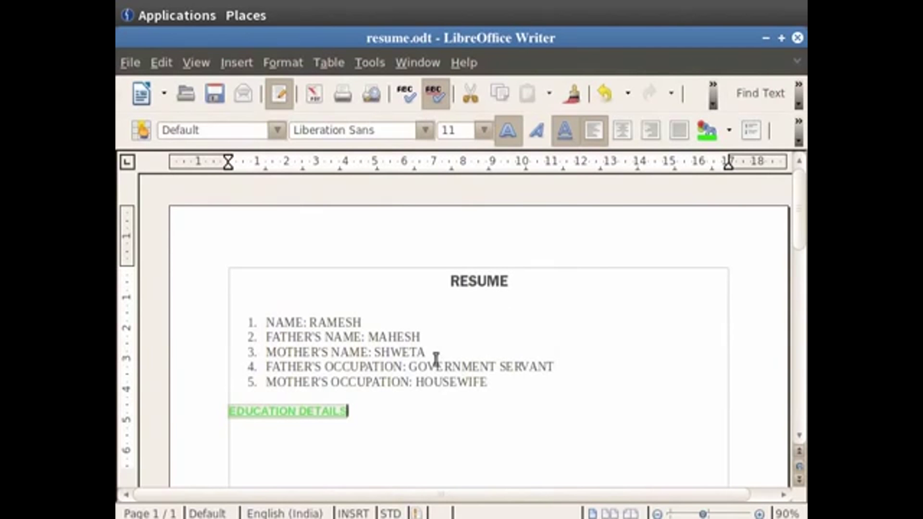
left_click(355, 412)
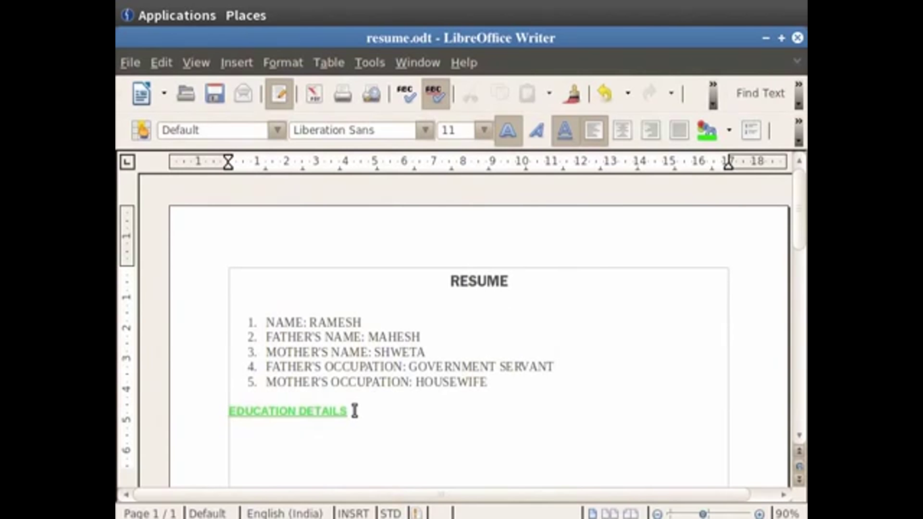